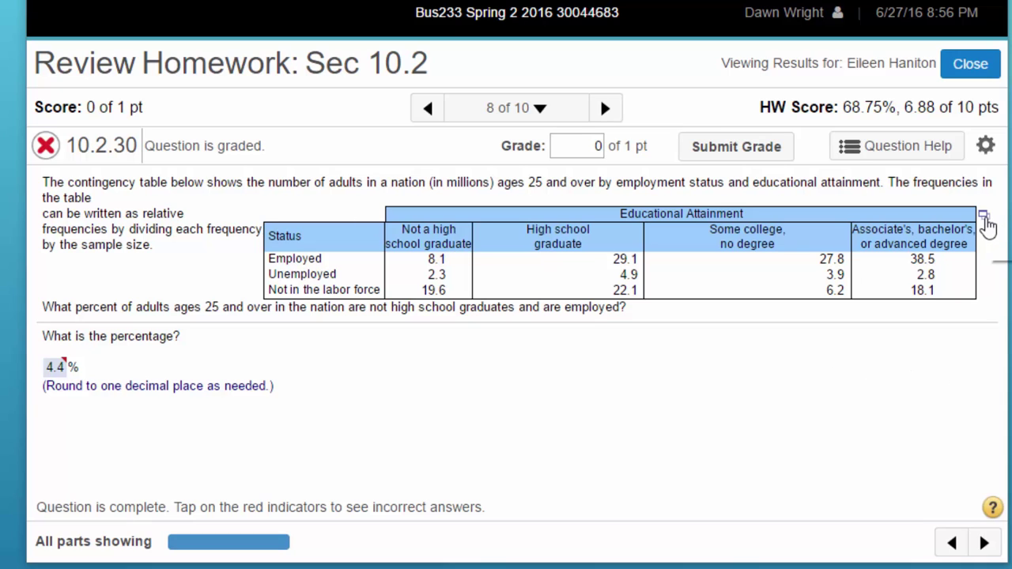
Step: Open the export choices for the homework's employment-by-education table
{"action": "left_click", "coordinate": [986, 222]}
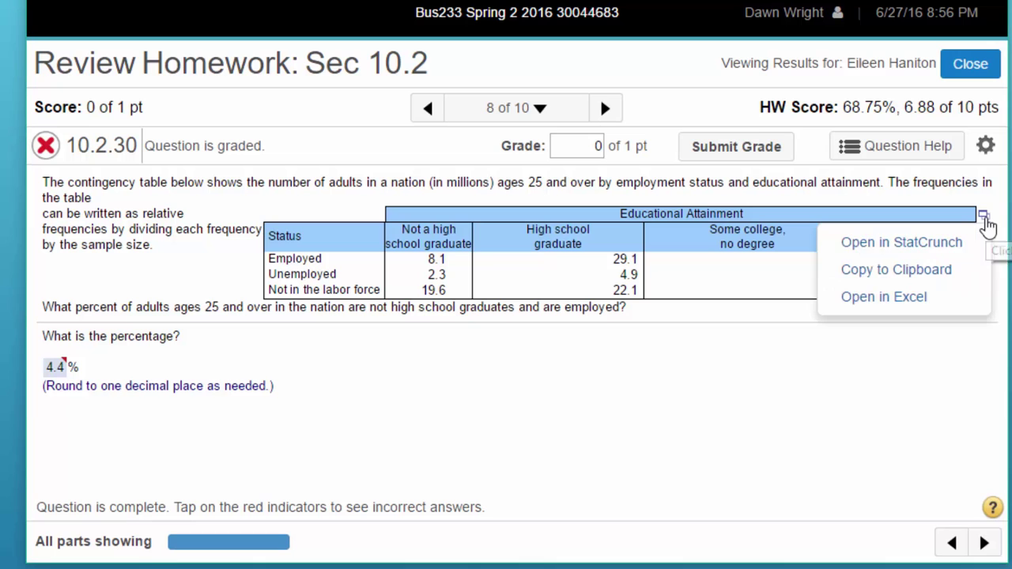
Step: Send the table to StatCrunch and start Stat > Tables > Contingency > With Summary
{"action": "left_click", "coordinate": [959, 246]}
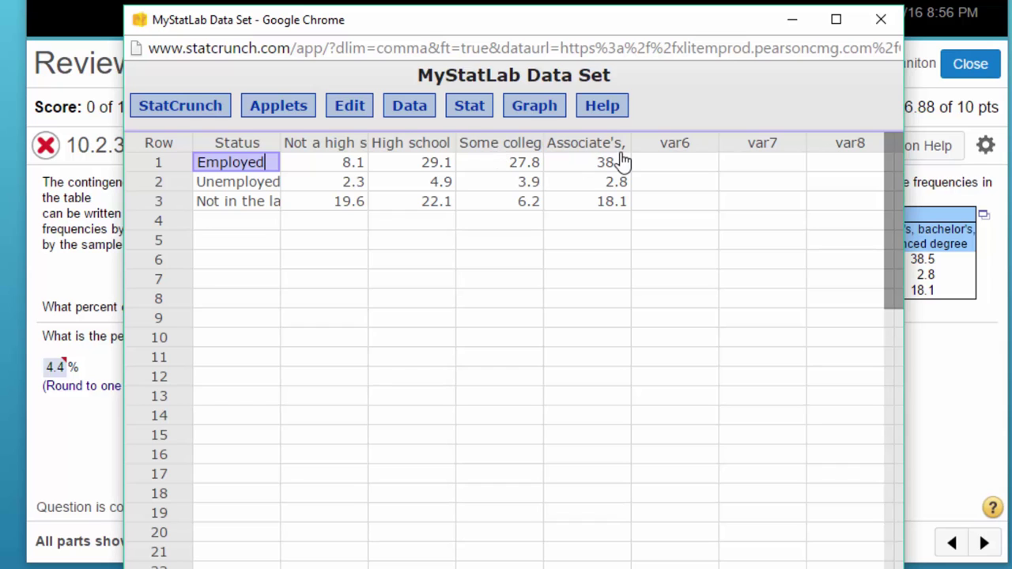
{"action": "left_click", "coordinate": [480, 112]}
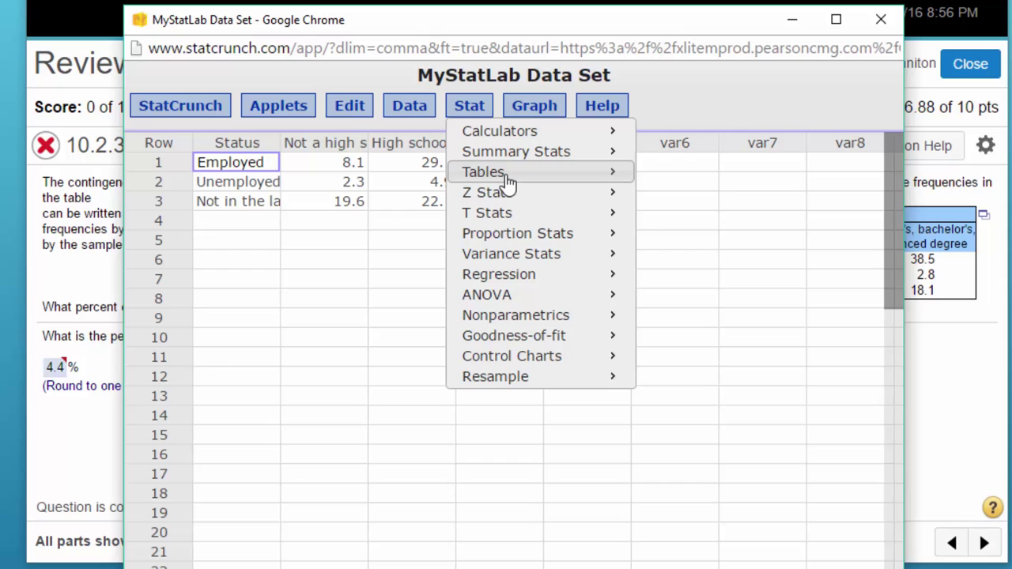
{"action": "mouse_move", "coordinate": [508, 177]}
{"action": "mouse_move", "coordinate": [694, 200]}
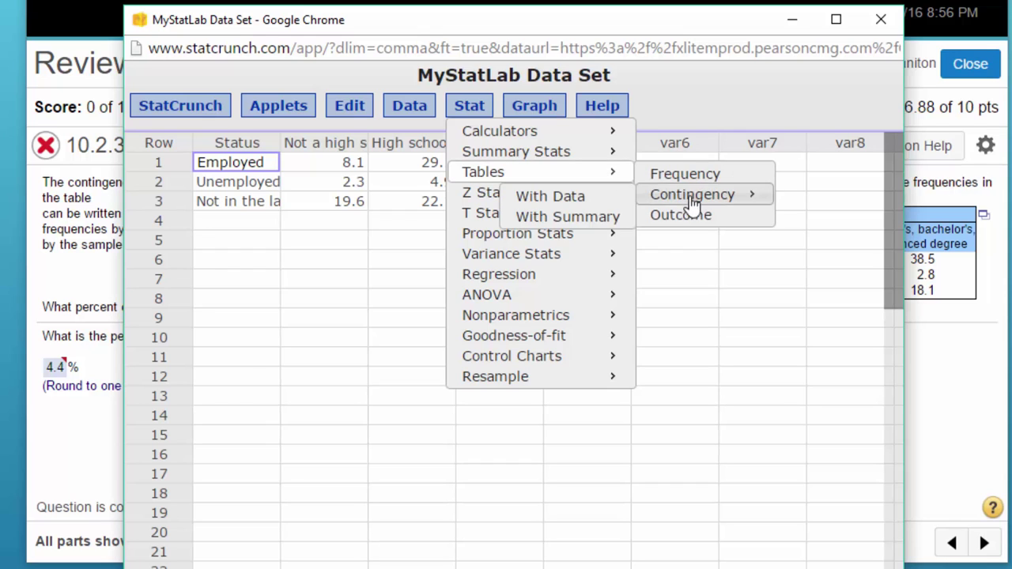
{"action": "left_click", "coordinate": [616, 225]}
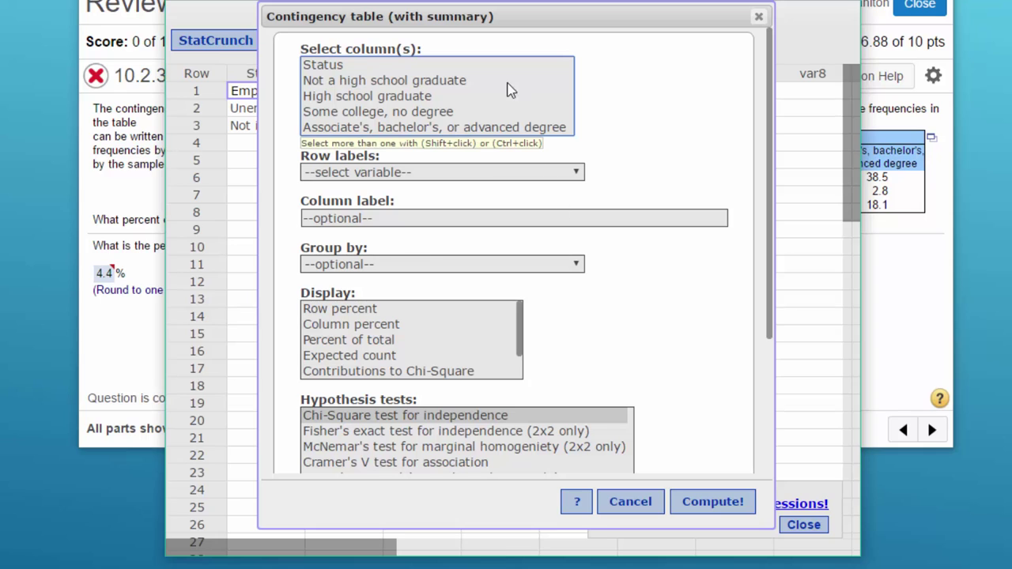
Step: Choose the four education-level columns and use Status as the row labels
{"action": "left_click", "coordinate": [370, 80]}
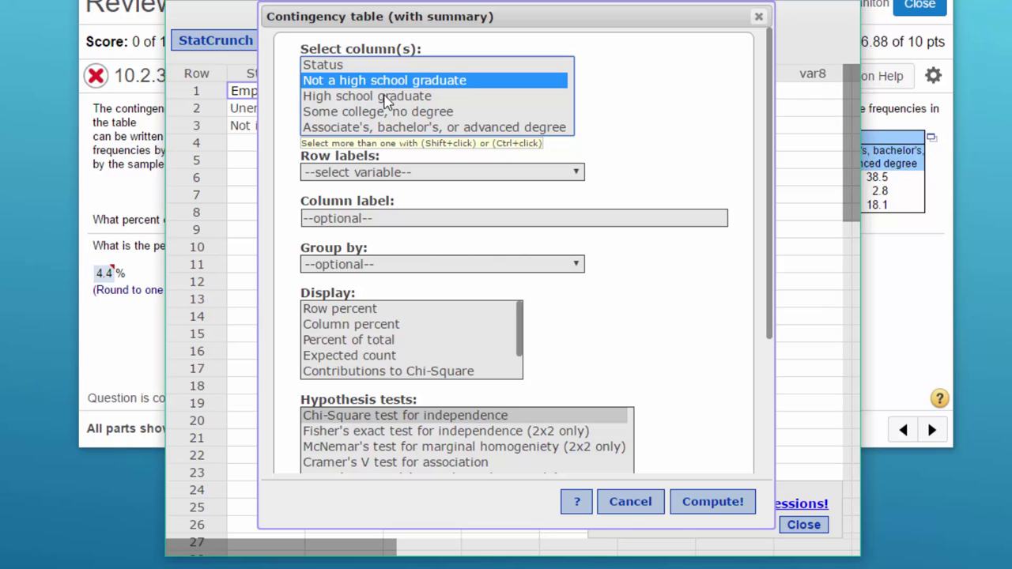
{"action": "left_click", "coordinate": [387, 100], "text": "ctrl"}
{"action": "left_click", "coordinate": [393, 115], "text": "ctrl"}
{"action": "left_click", "coordinate": [395, 128], "text": "ctrl"}
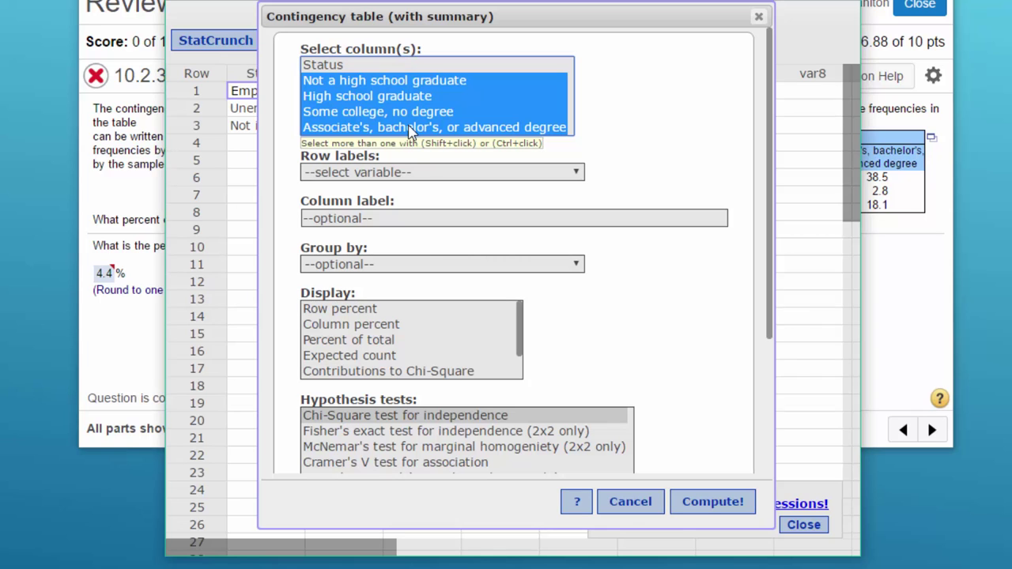
{"action": "left_click", "coordinate": [576, 173]}
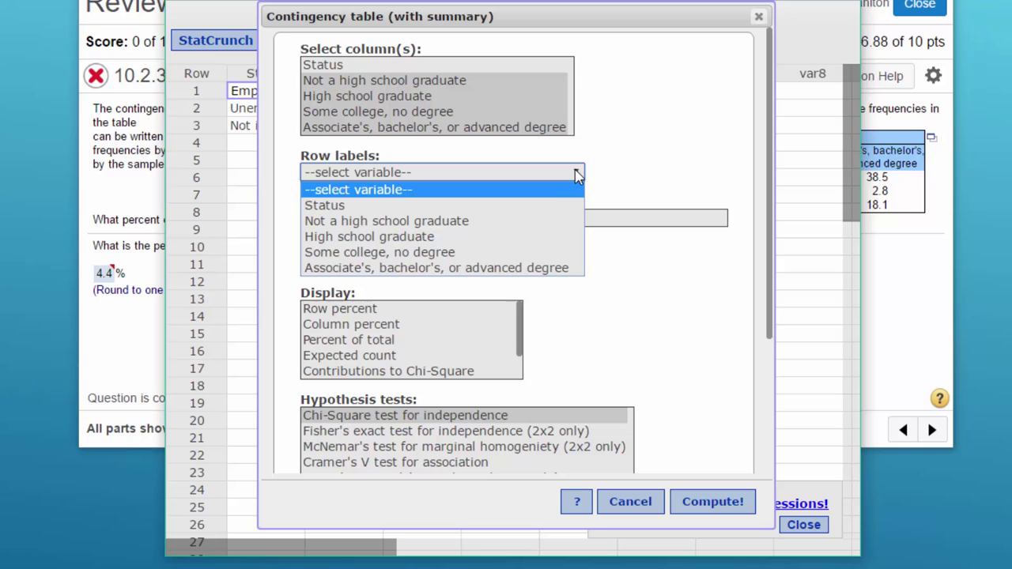
{"action": "left_click", "coordinate": [556, 205]}
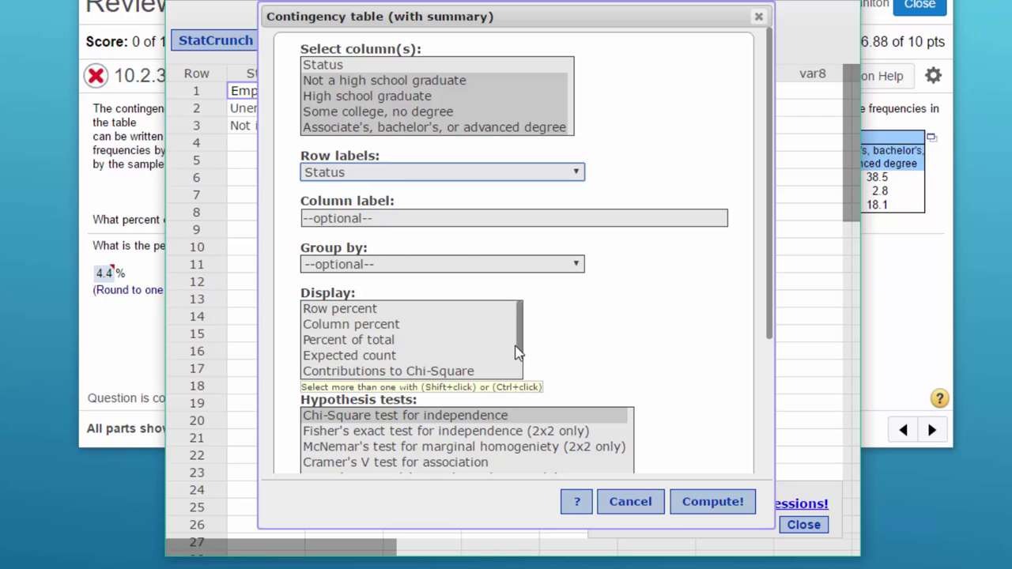
Step: Show percent of total in each cell, add a chi-square test, and compute the table
{"action": "mouse_move", "coordinate": [519, 350]}
{"action": "left_mouse_down"}
{"action": "mouse_move", "coordinate": [519, 377]}
{"action": "mouse_move", "coordinate": [521, 343]}
{"action": "left_mouse_up"}
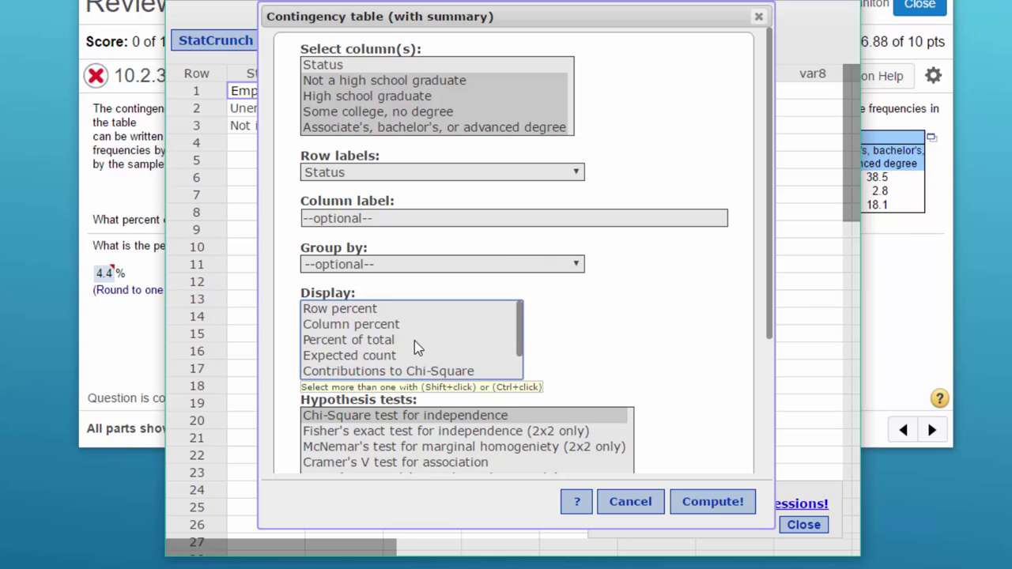
{"action": "left_click", "coordinate": [356, 346]}
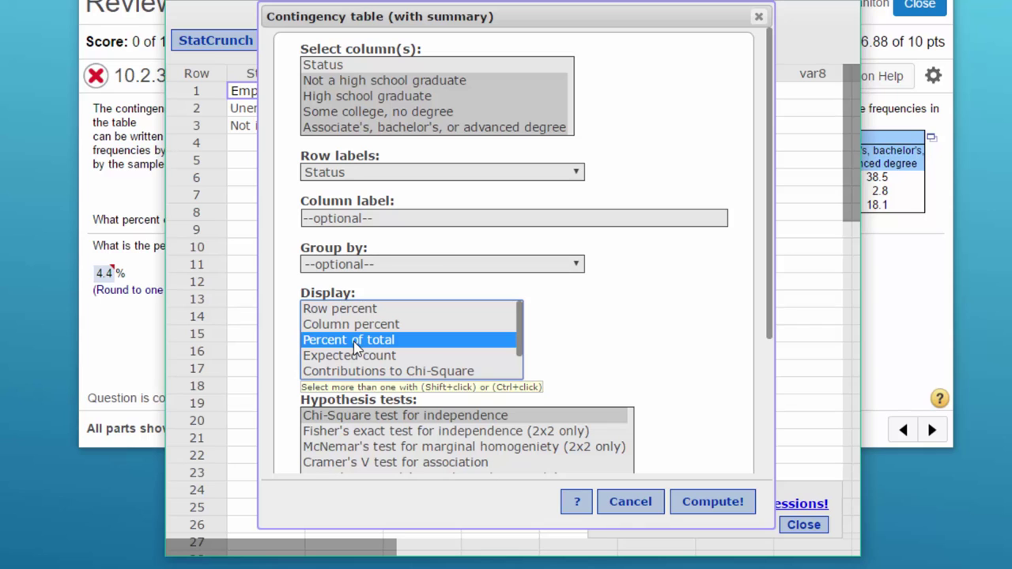
{"action": "left_click", "coordinate": [457, 417]}
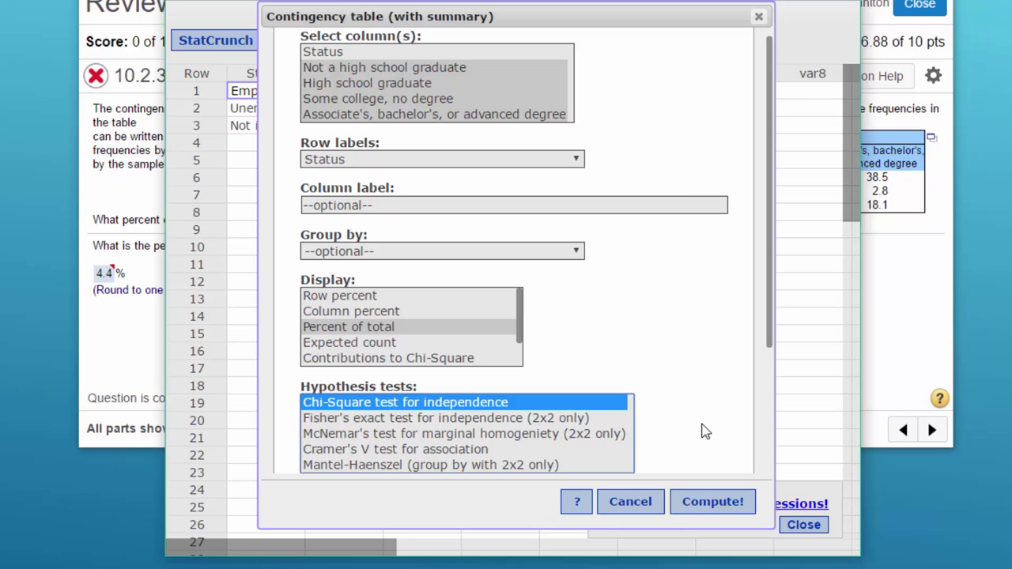
{"action": "left_click", "coordinate": [714, 503]}
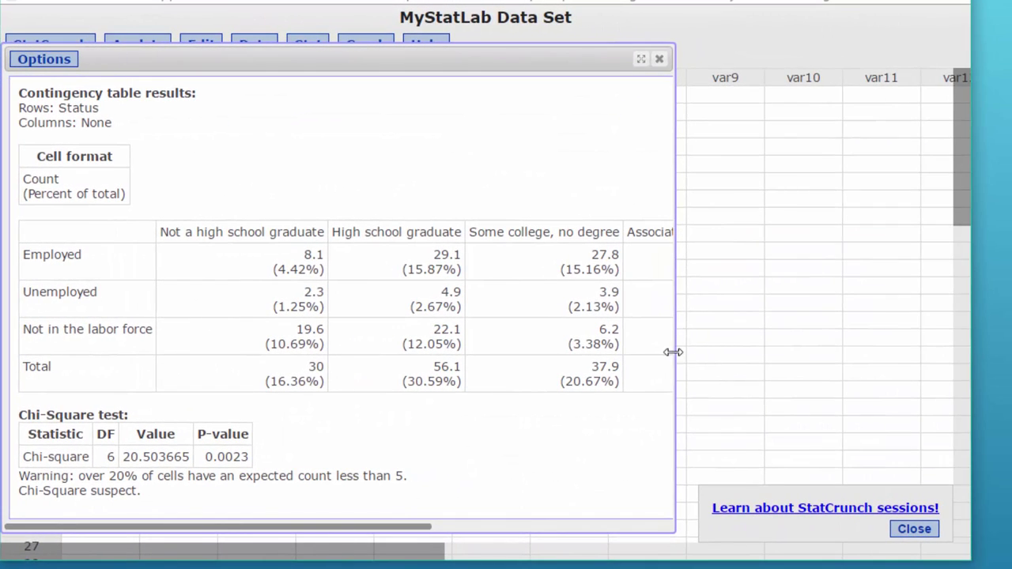
Step: Widen the results to show the Associate's and Total columns, then shrink the browser to reveal the homework
{"action": "left_click_drag", "start_coordinate": [673, 351], "coordinate": [961, 356]}
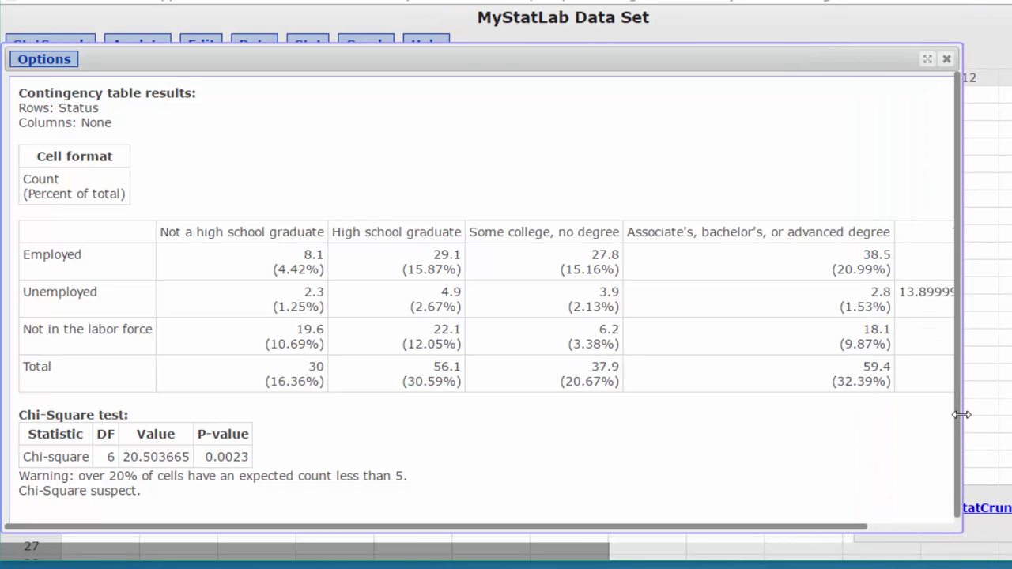
{"action": "left_click_drag", "start_coordinate": [959, 413], "coordinate": [1011, 419]}
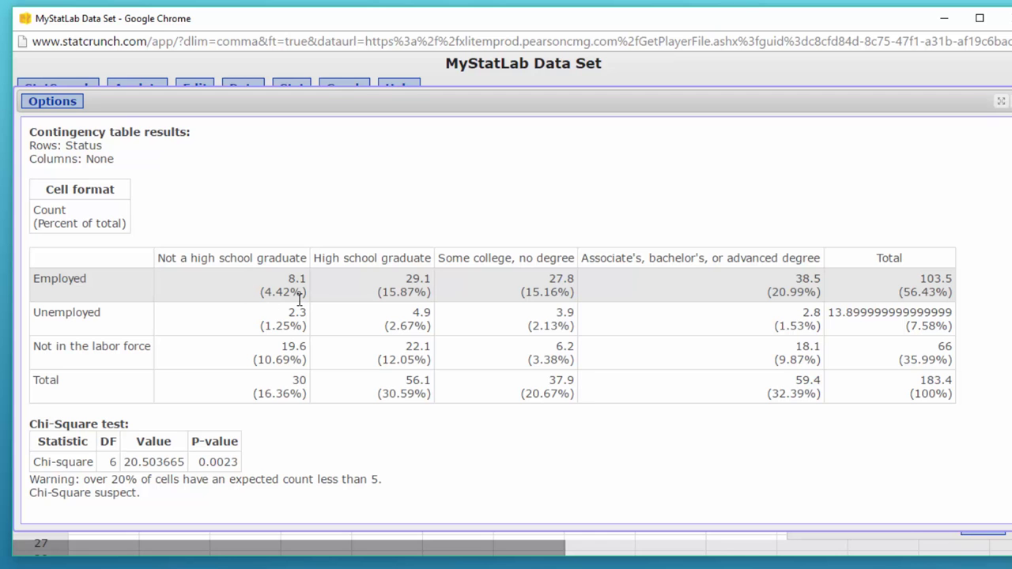
{"action": "left_click_drag", "start_coordinate": [345, 19], "coordinate": [595, 163]}
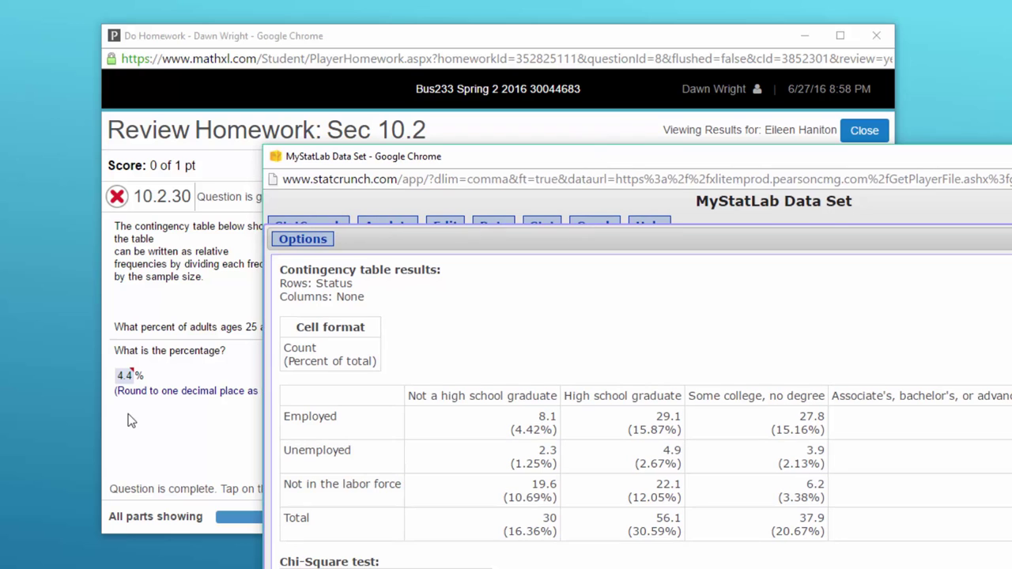
Step: Check the graded answer (4.4 ± 0.1), then bring the StatCrunch results forward showing the chi-square test
{"action": "left_click", "coordinate": [129, 378]}
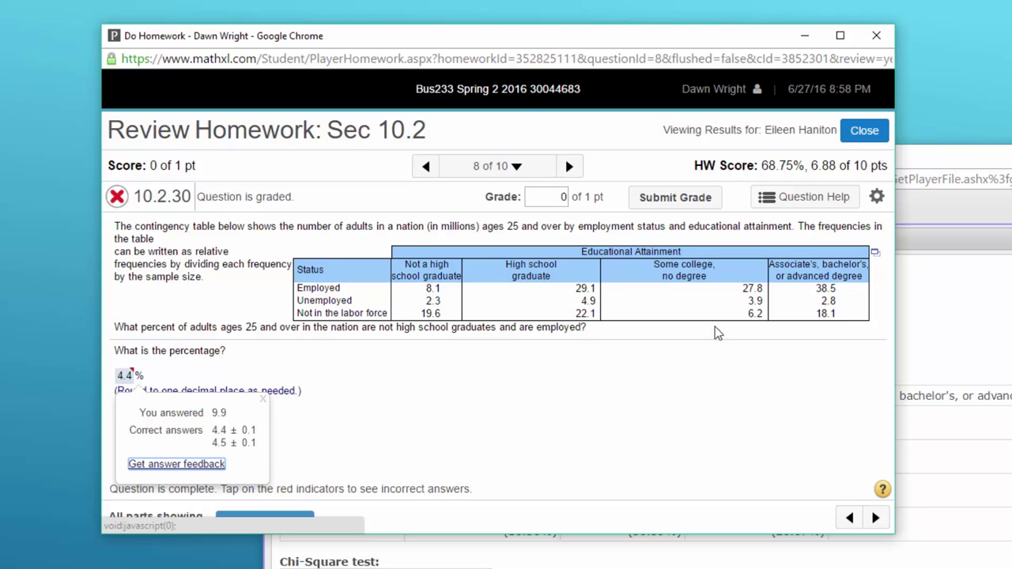
{"action": "left_click", "coordinate": [964, 168]}
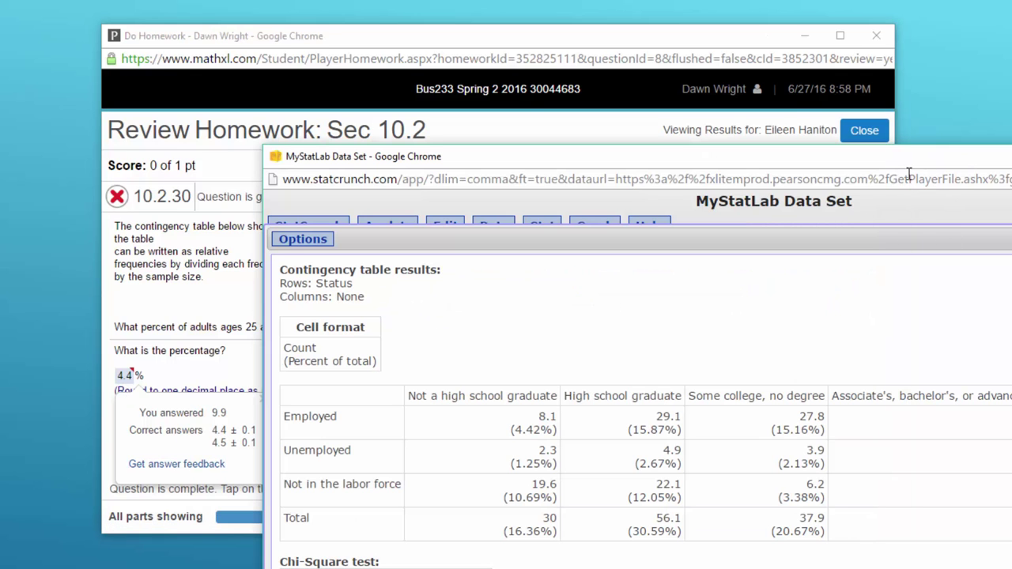
{"action": "left_click_drag", "start_coordinate": [908, 176], "coordinate": [793, 119]}
{"action": "left_click_drag", "start_coordinate": [763, 151], "coordinate": [696, 42]}
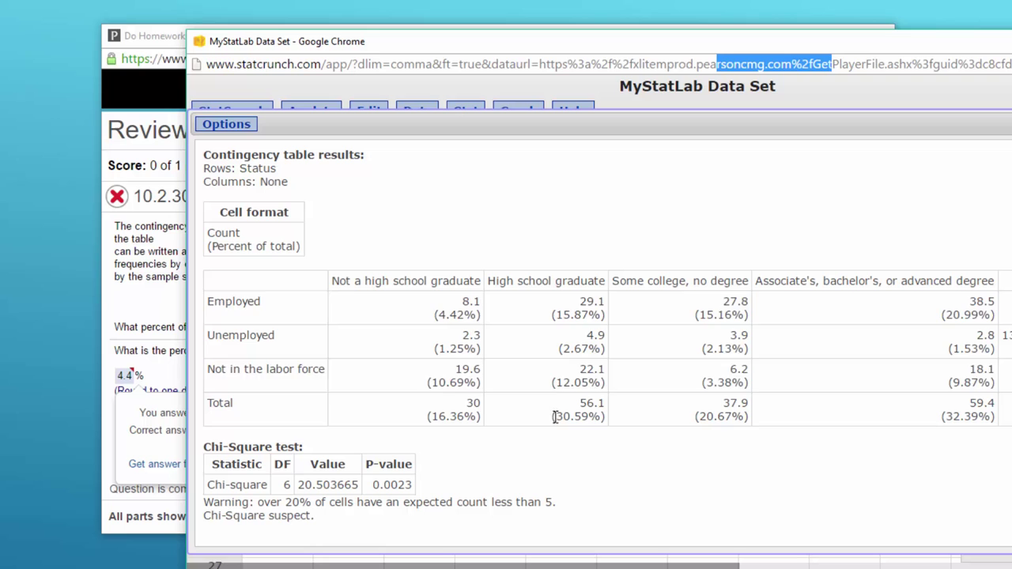
Step: Edit the table settings to display Expected count instead of percent of total, and recompute
{"action": "left_click", "coordinate": [225, 127]}
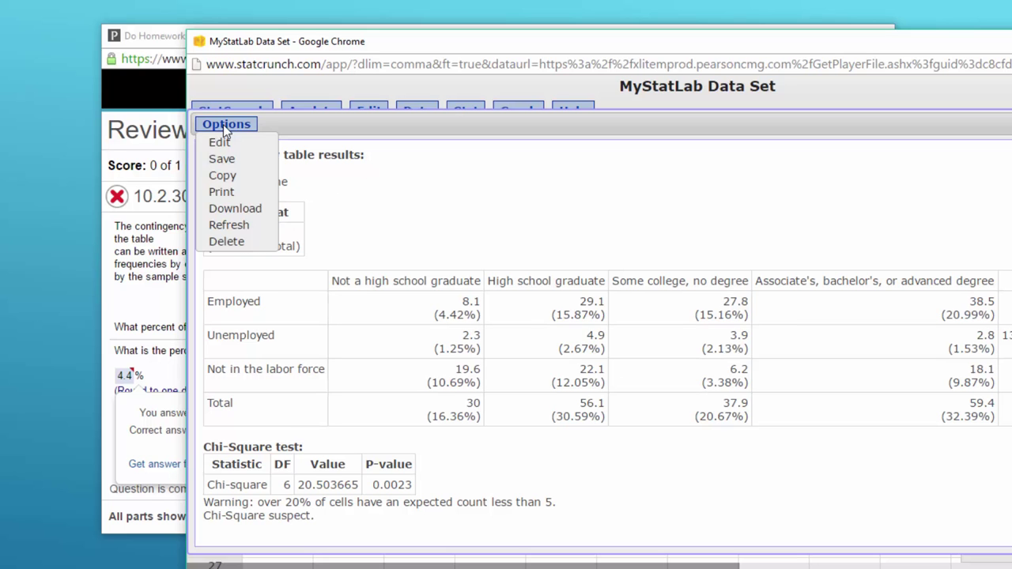
{"action": "left_click", "coordinate": [219, 142]}
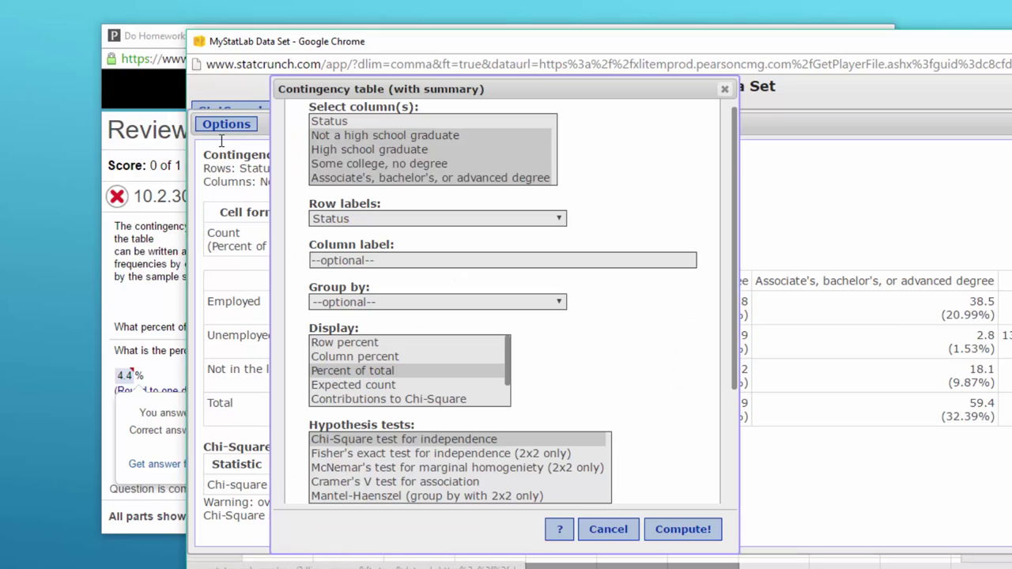
{"action": "left_click", "coordinate": [396, 384]}
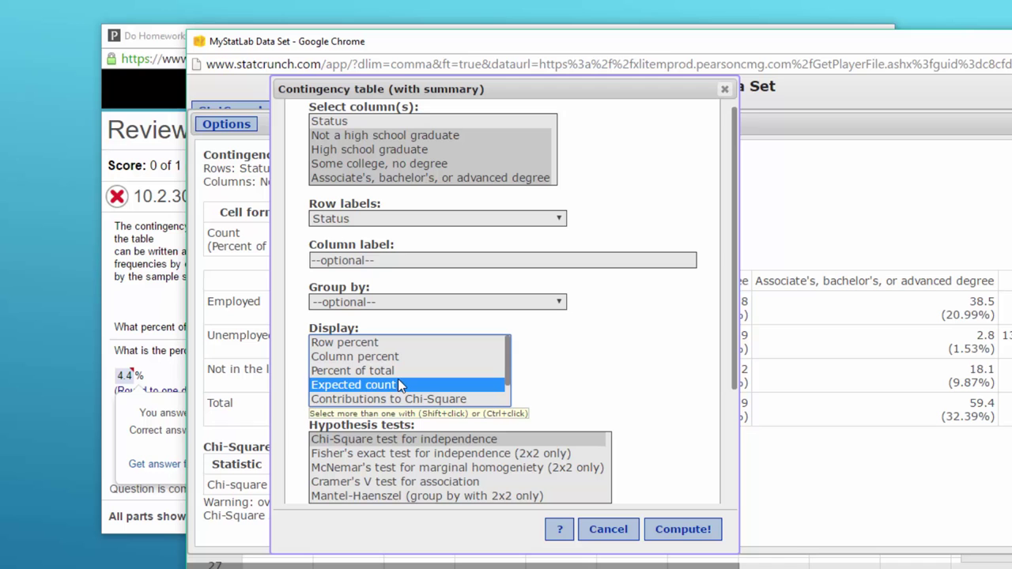
{"action": "left_click", "coordinate": [677, 531]}
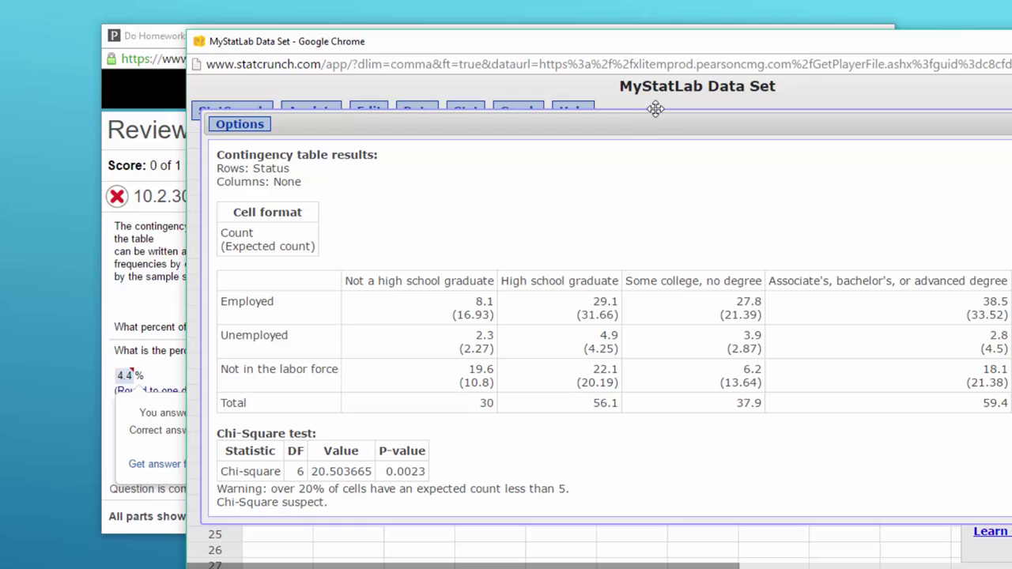
Step: Move the results window slightly higher to show the full expected-count table
{"action": "left_click_drag", "start_coordinate": [655, 108], "coordinate": [664, 82]}
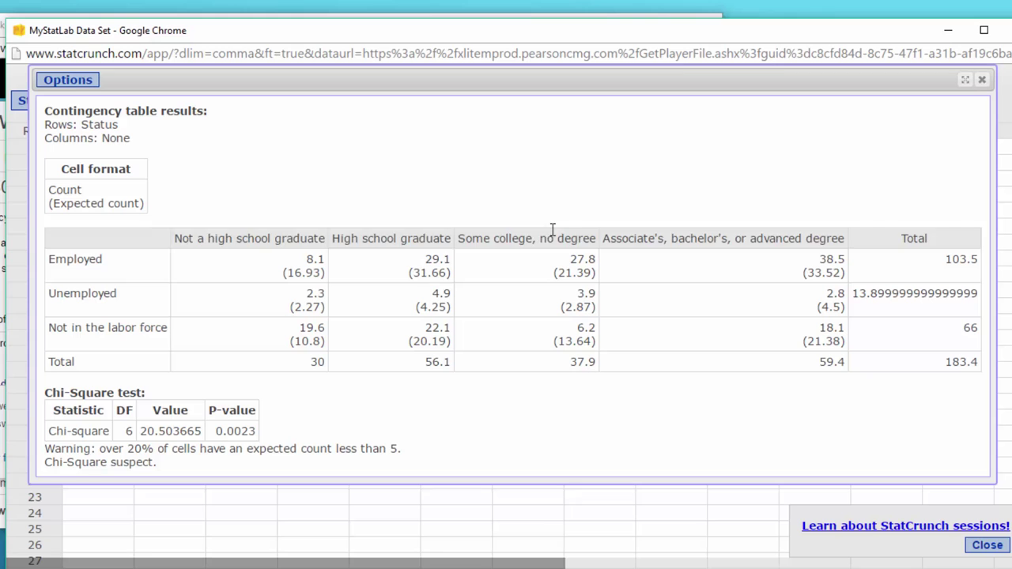
Step: Edit the table settings to select Row percent, Column percent, Percent of total and Expected count, then recompute
{"action": "left_click", "coordinate": [69, 83]}
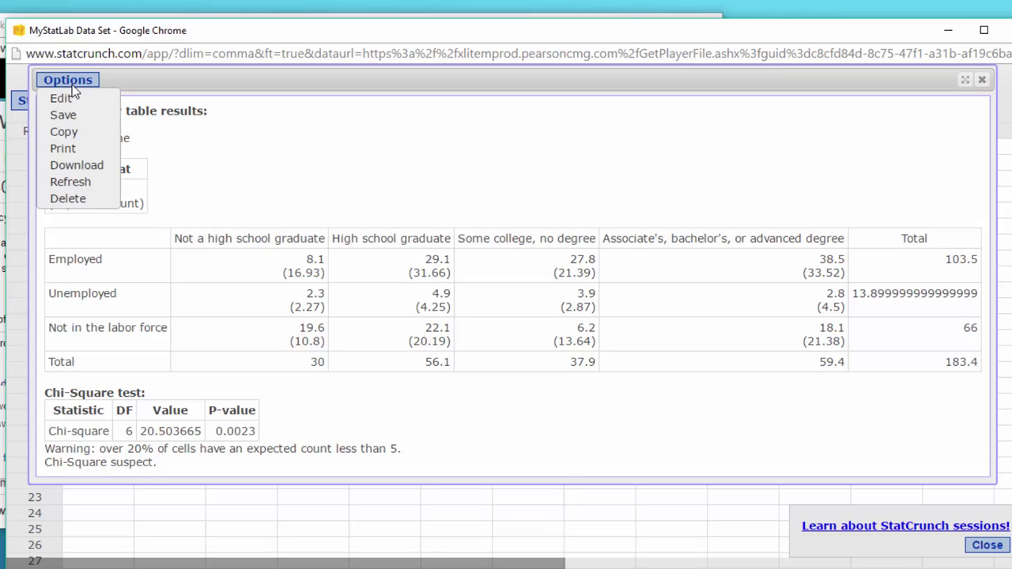
{"action": "left_click", "coordinate": [67, 101]}
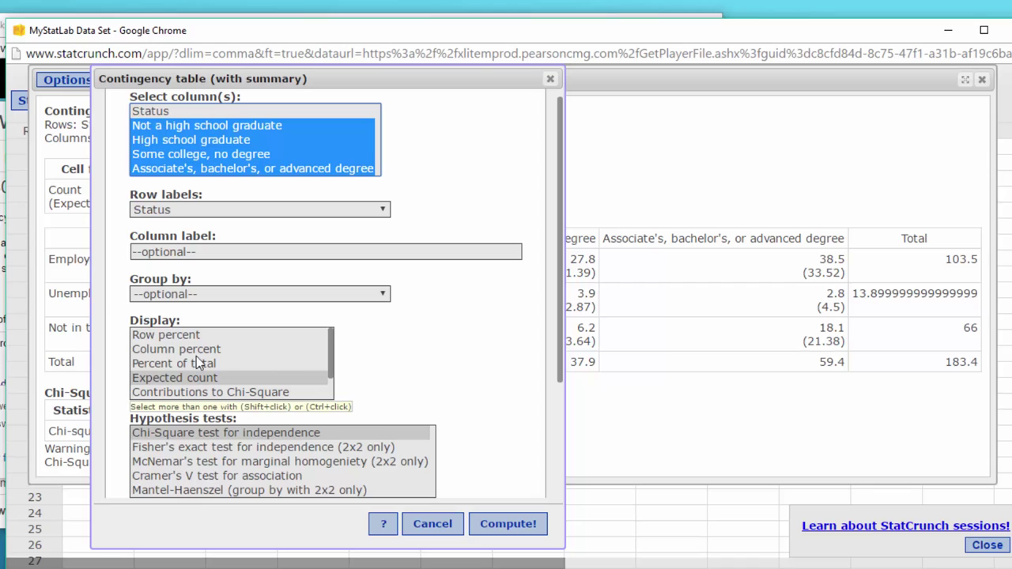
{"action": "left_click", "coordinate": [186, 335]}
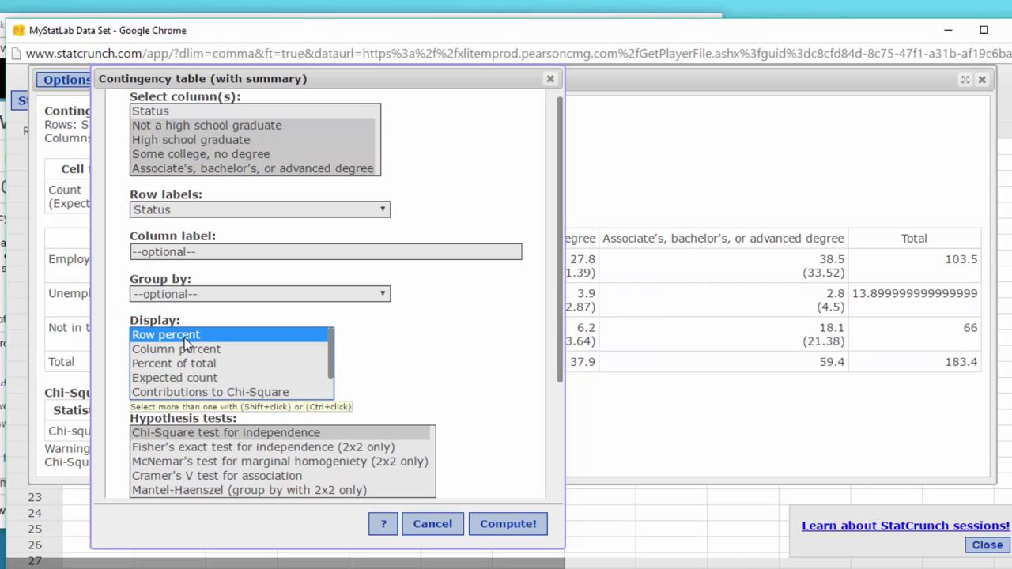
{"action": "left_click", "coordinate": [192, 352], "text": "ctrl"}
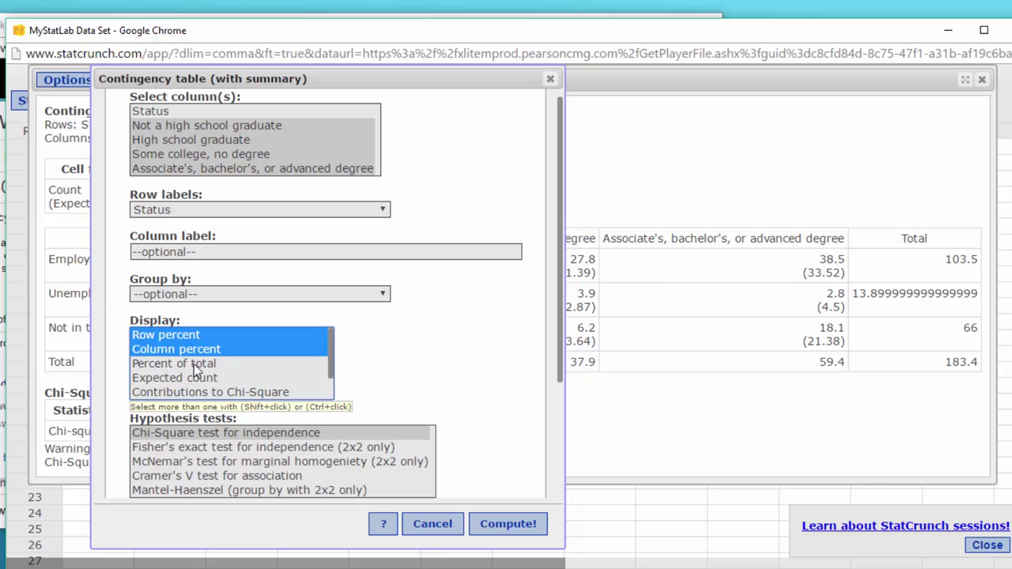
{"action": "left_click", "coordinate": [195, 365], "text": "ctrl"}
{"action": "left_click", "coordinate": [191, 379], "text": "ctrl"}
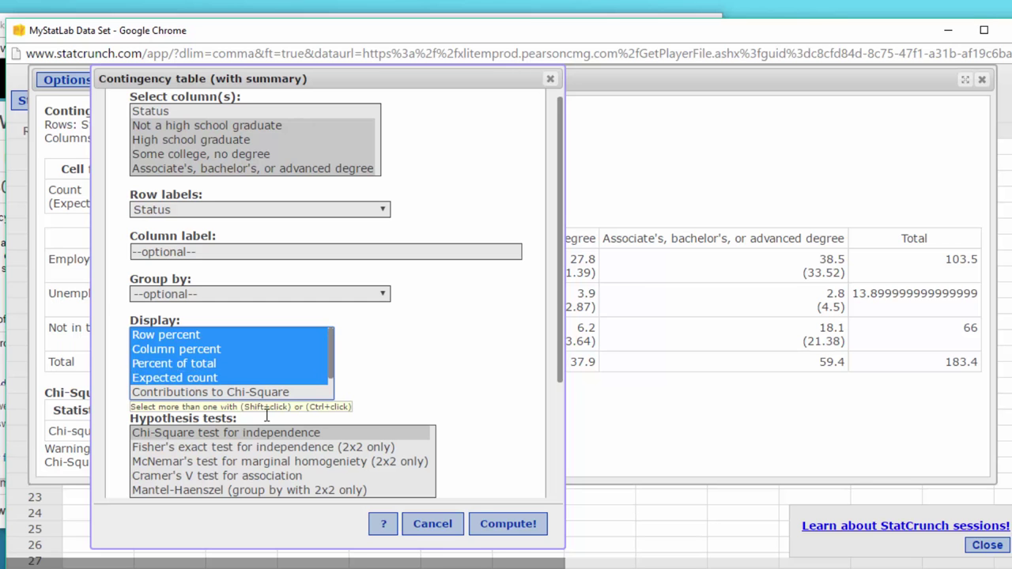
{"action": "left_click", "coordinate": [510, 528]}
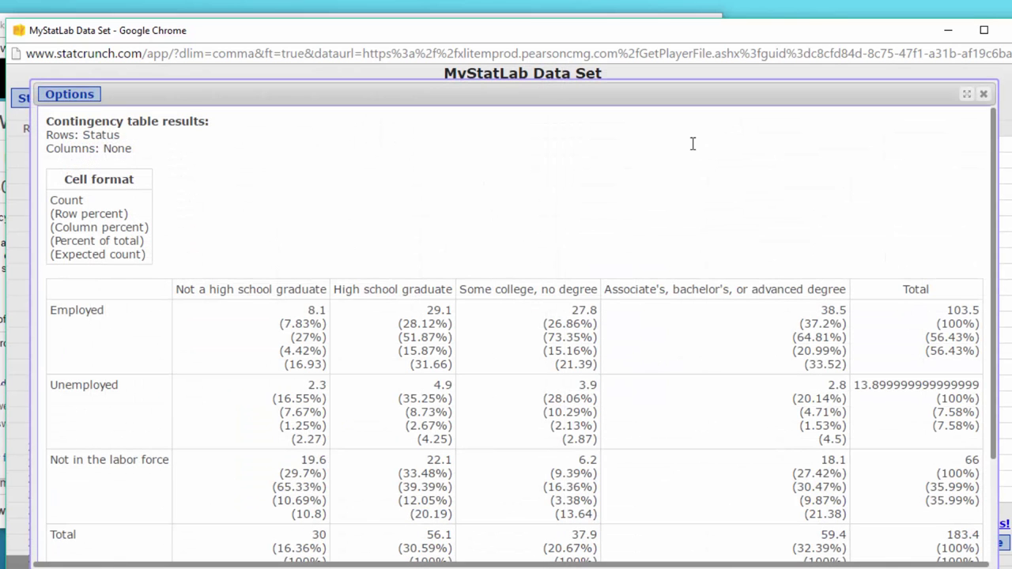